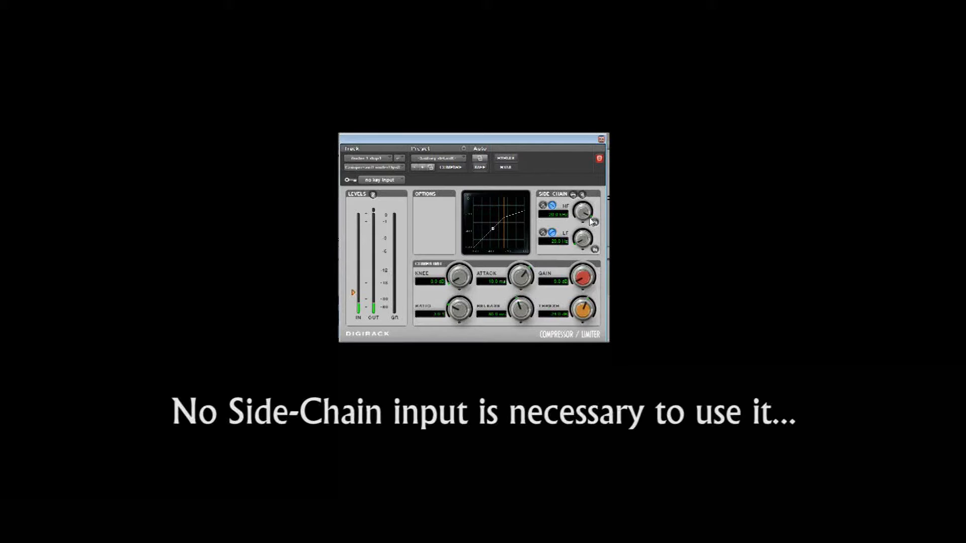
# Switch in the HF and LF side-chain filters on the Compressor/Limiter.
pyautogui.click(594, 221)
pyautogui.click(594, 249)
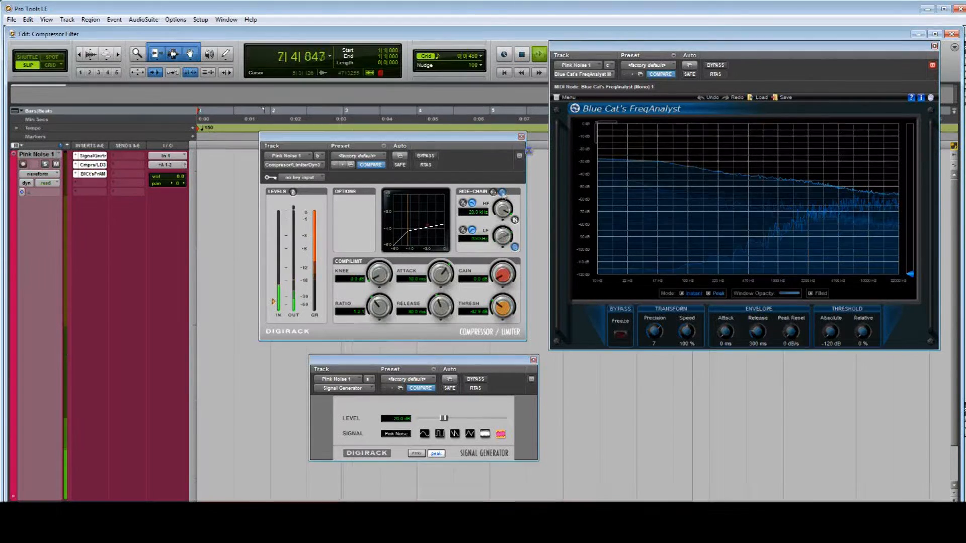
# On the Pink Noise compressor, sweep the LF side-chain filter down to 20 Hz and the HF filter down and back up to 20 kHz.
pyautogui.click(514, 248)
pyautogui.moveTo(503, 236); pyautogui.dragTo(538, 288)
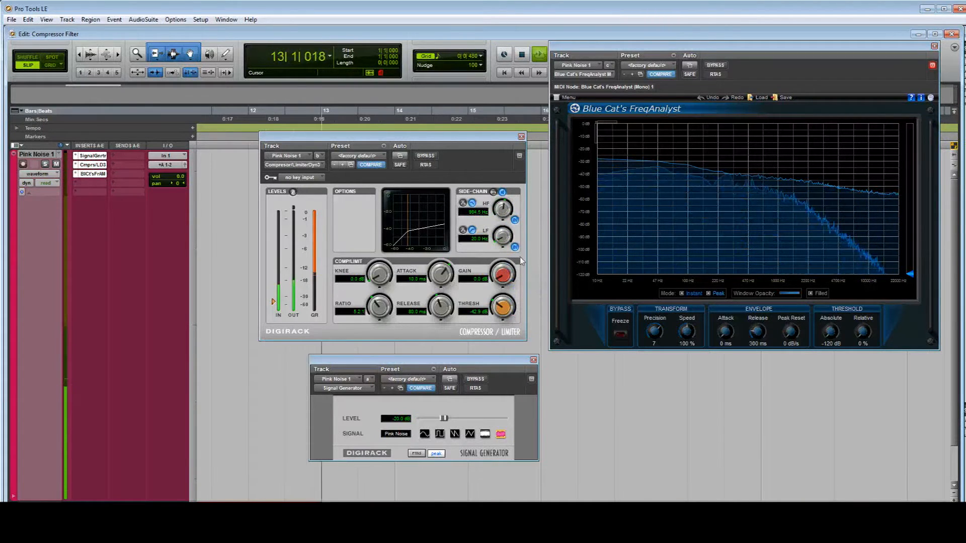
pyautogui.moveTo(499, 199); pyautogui.dragTo(505, 258)
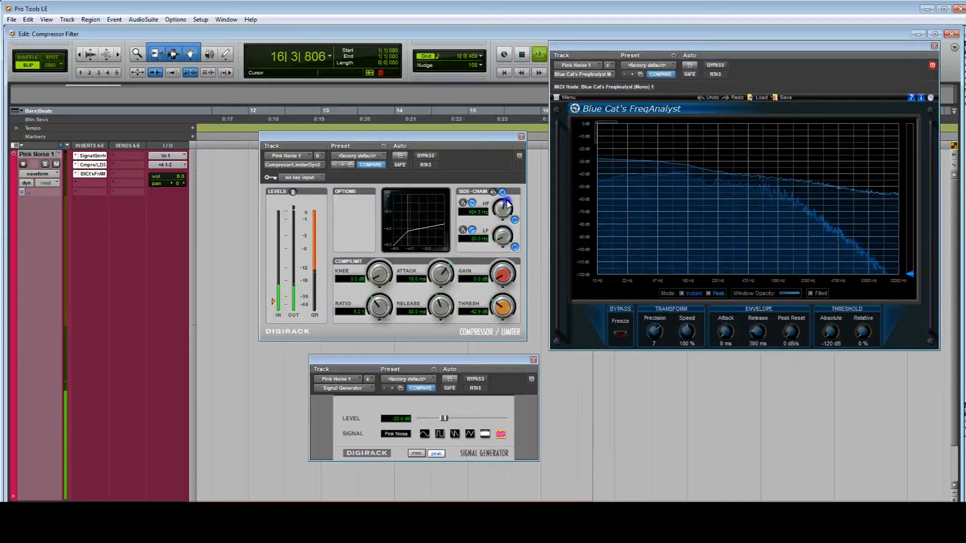
pyautogui.moveTo(503, 209); pyautogui.dragTo(505, 135)
# Change both side-chain filters on the Pink Noise compressor to band-pass and sweep their HF and LF frequencies.
pyautogui.click(463, 204)
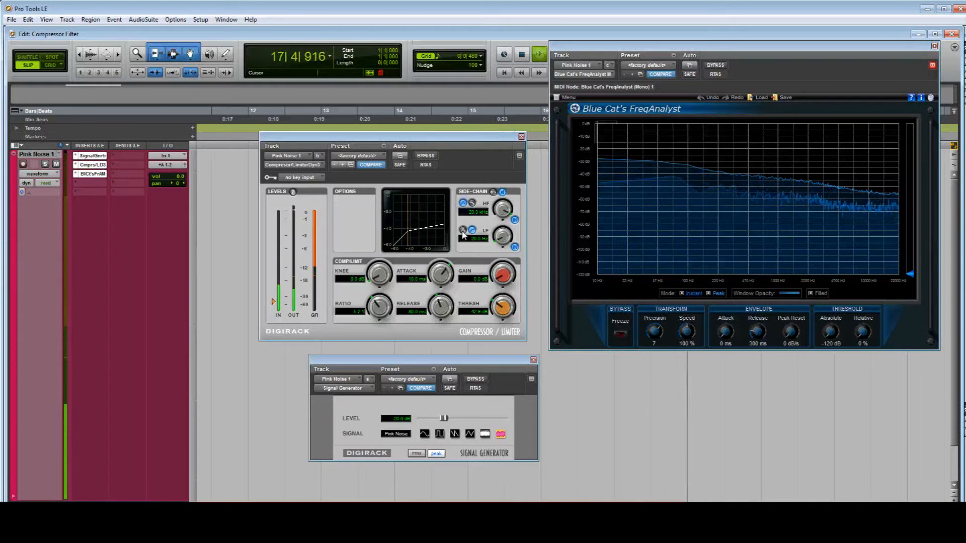
pyautogui.click(463, 232)
pyautogui.moveTo(501, 242); pyautogui.dragTo(509, 284)
pyautogui.moveTo(503, 209); pyautogui.dragTo(527, 156)
pyautogui.moveTo(504, 235); pyautogui.dragTo(506, 225)
pyautogui.moveTo(506, 225); pyautogui.dragTo(511, 207)
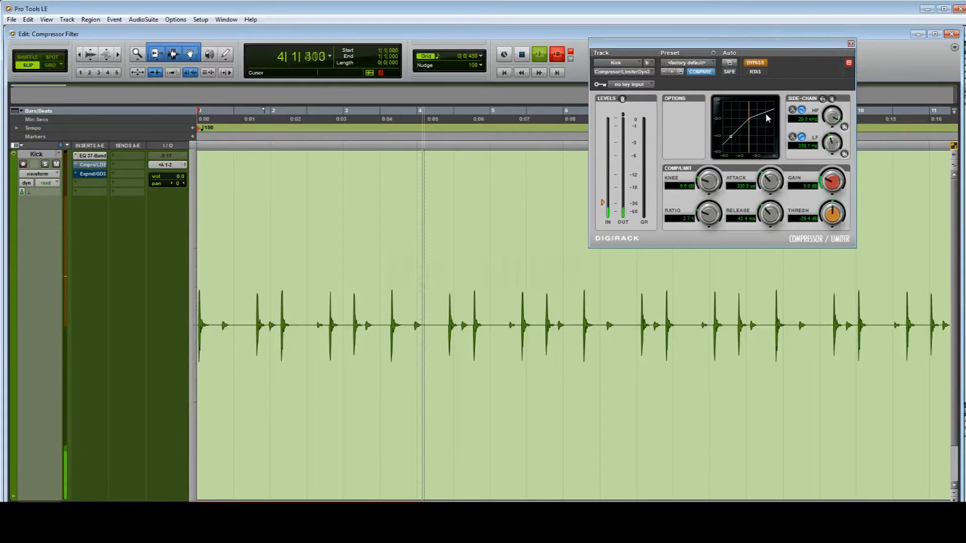
# Take the Kick compressor out of bypass and compare its LF side-chain filter in and out, with side-chain listen on and off.
pyautogui.click(754, 64)
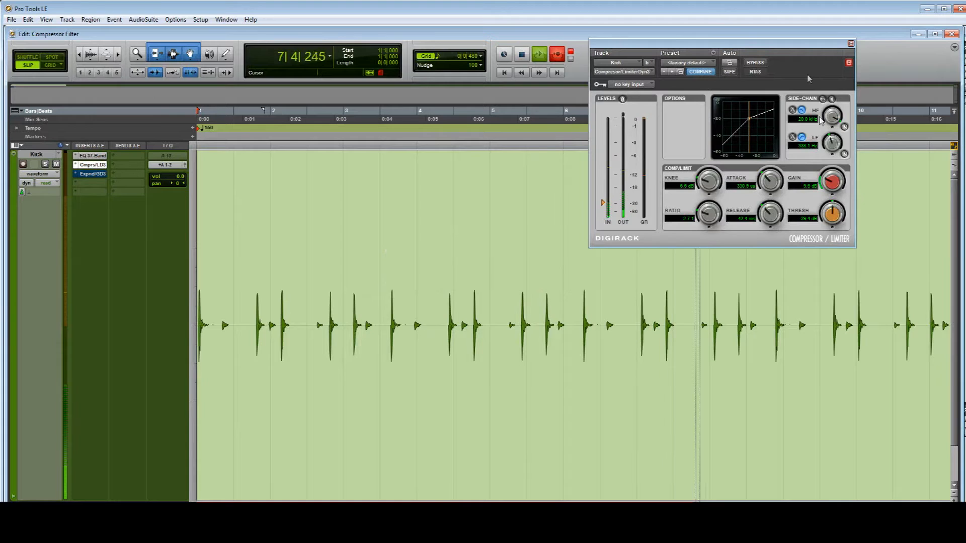
pyautogui.click(832, 100)
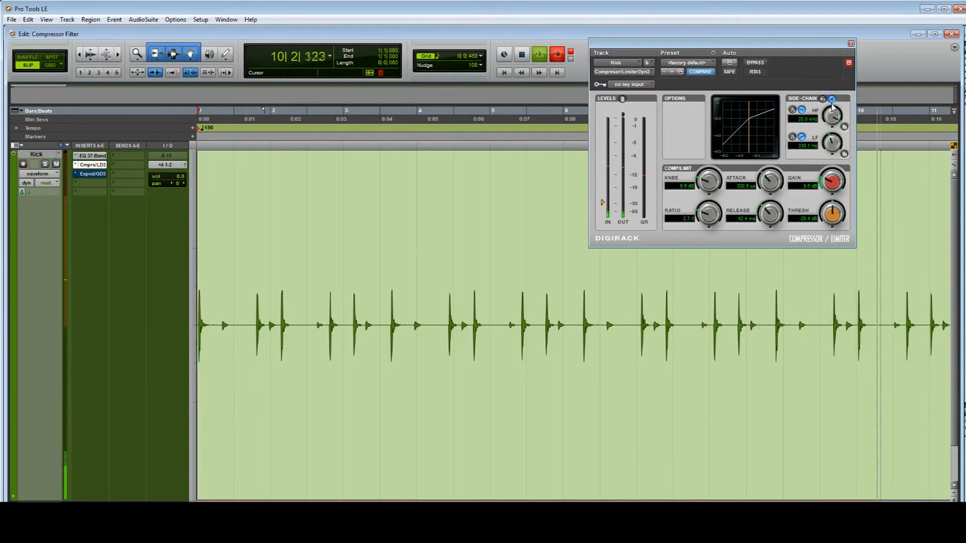
pyautogui.click(844, 154)
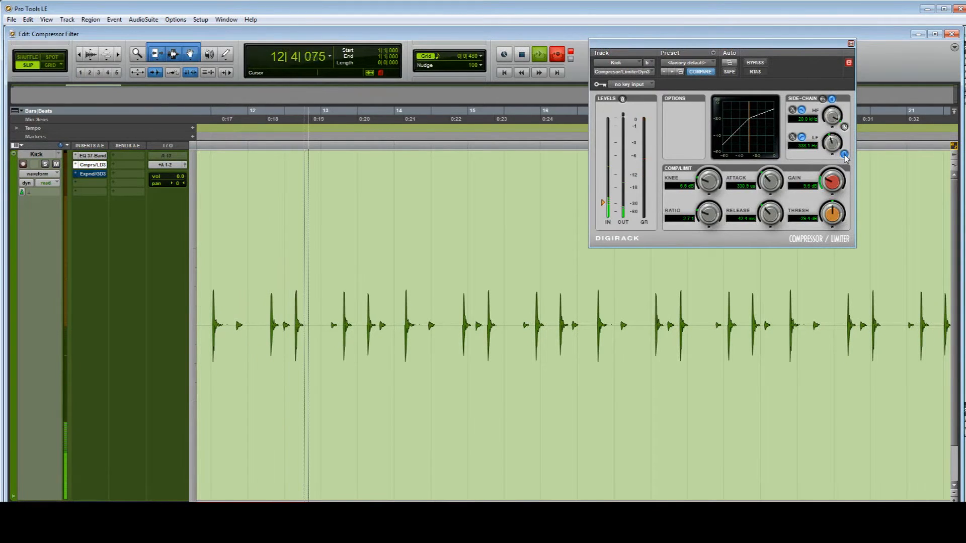
pyautogui.click(845, 154)
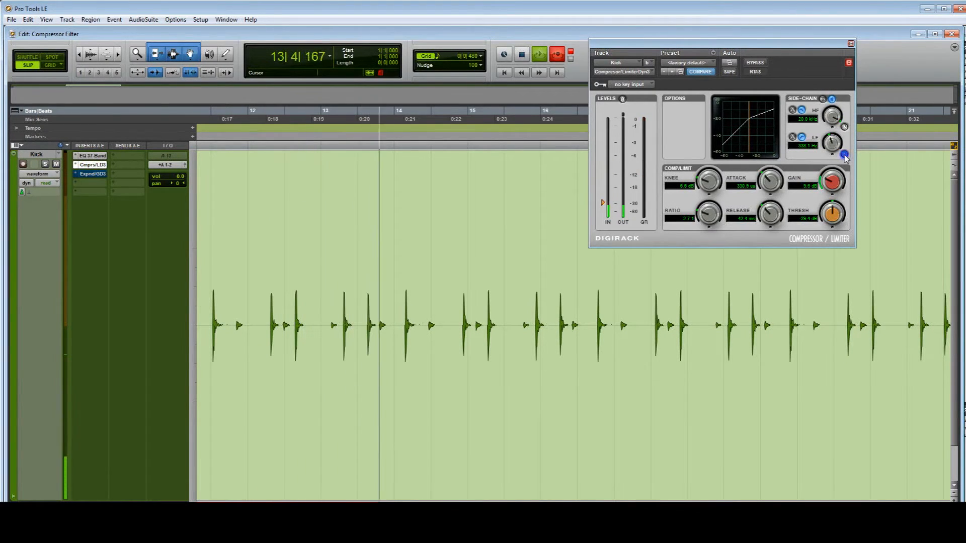
pyautogui.click(832, 100)
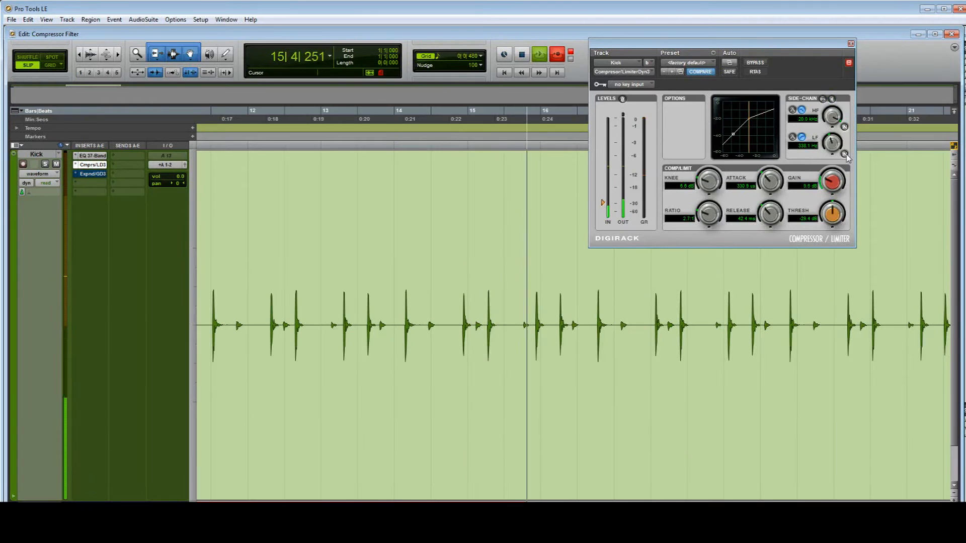
pyautogui.click(845, 154)
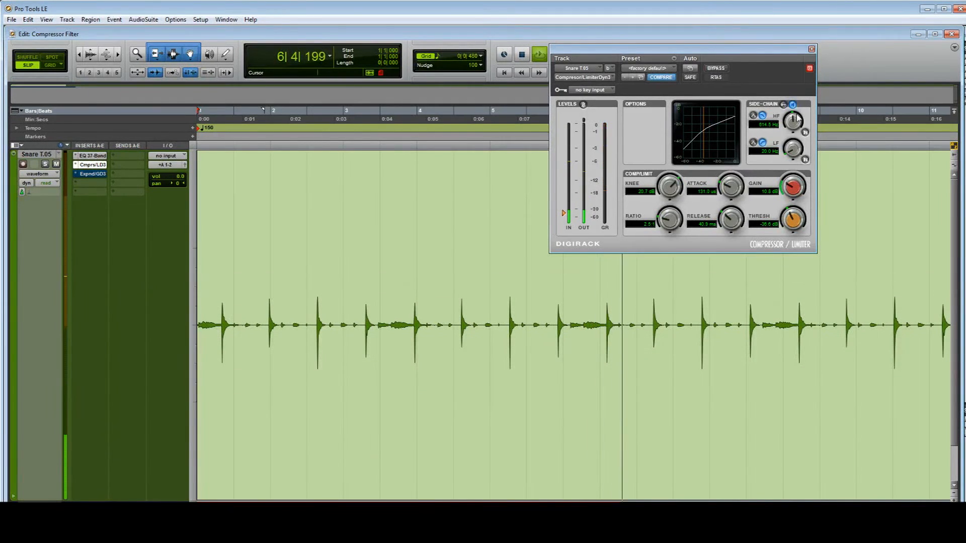
# Compare the Snare T.05 compressor with its HF side-chain filter in and out, first with side-chain listen on and again with it off.
pyautogui.click(805, 134)
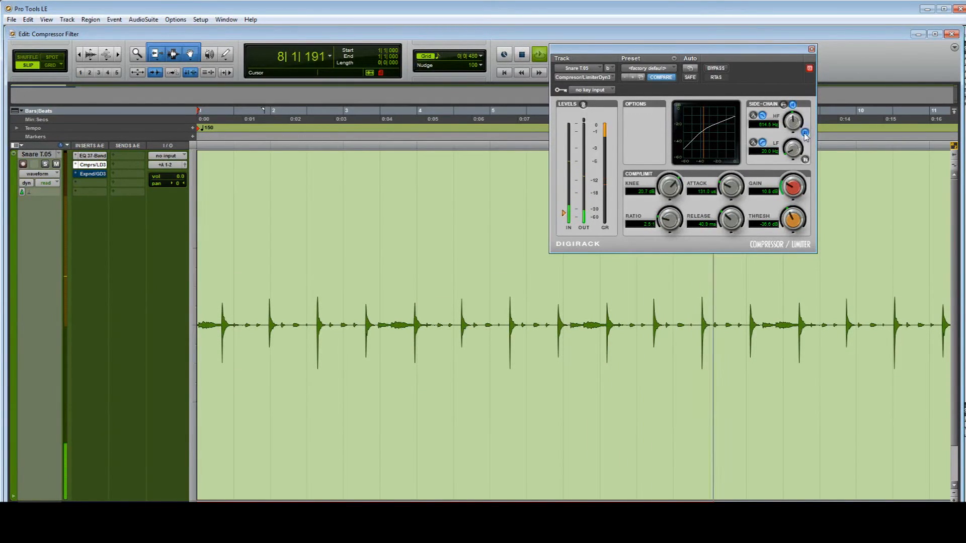
pyautogui.click(805, 135)
pyautogui.click(793, 106)
pyautogui.click(805, 134)
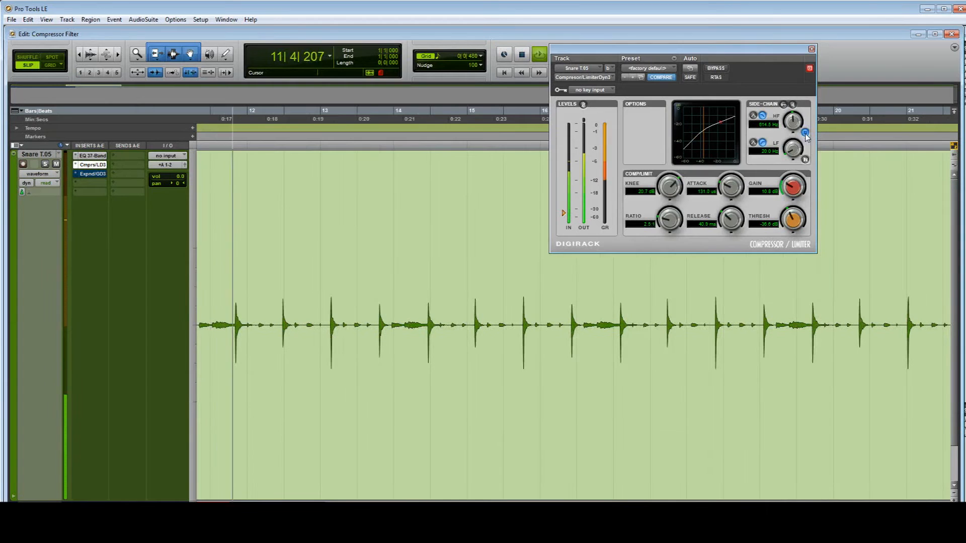
pyautogui.click(805, 134)
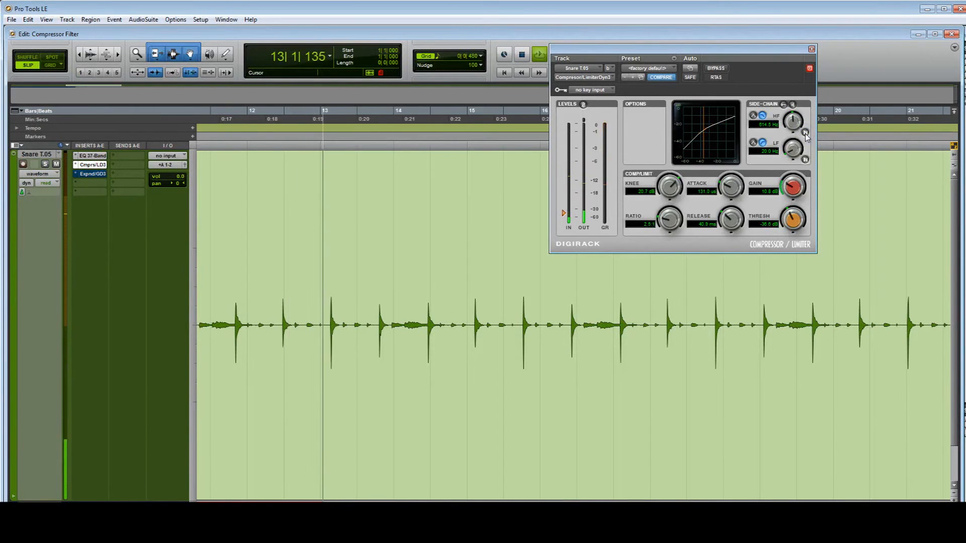
pyautogui.click(805, 133)
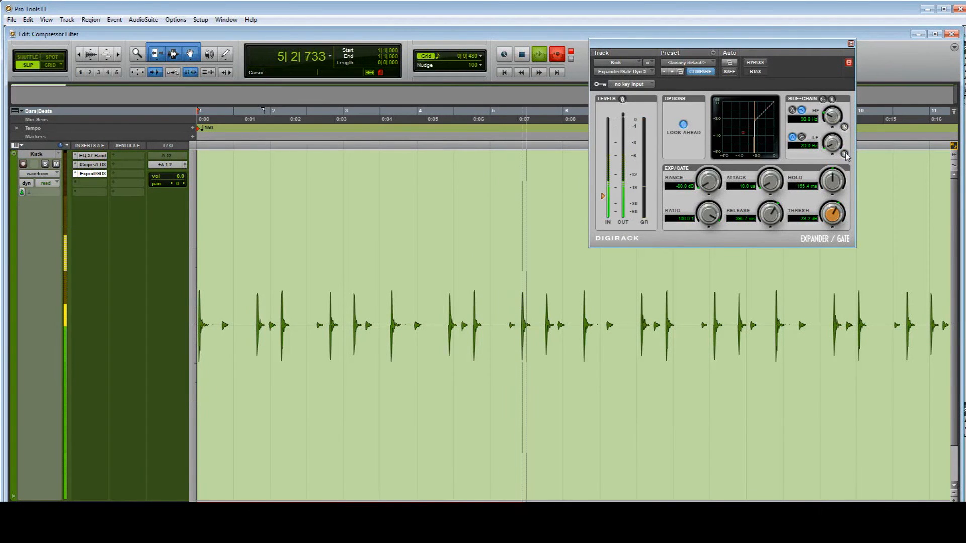
# Audition the Kick Expander/Gate with its HF and LF side-chain filters switched in and out, using side-chain listen.
pyautogui.click(844, 154)
pyautogui.click(844, 127)
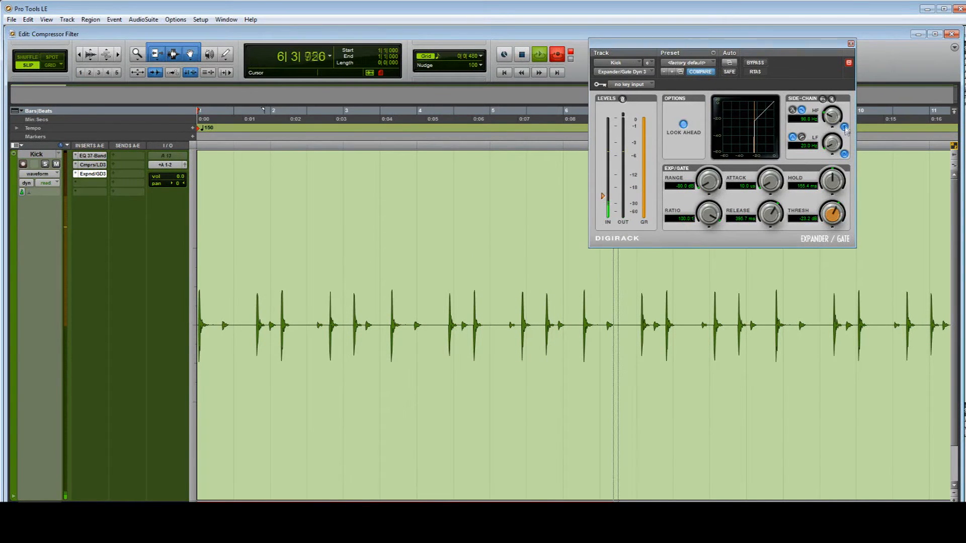
pyautogui.click(831, 99)
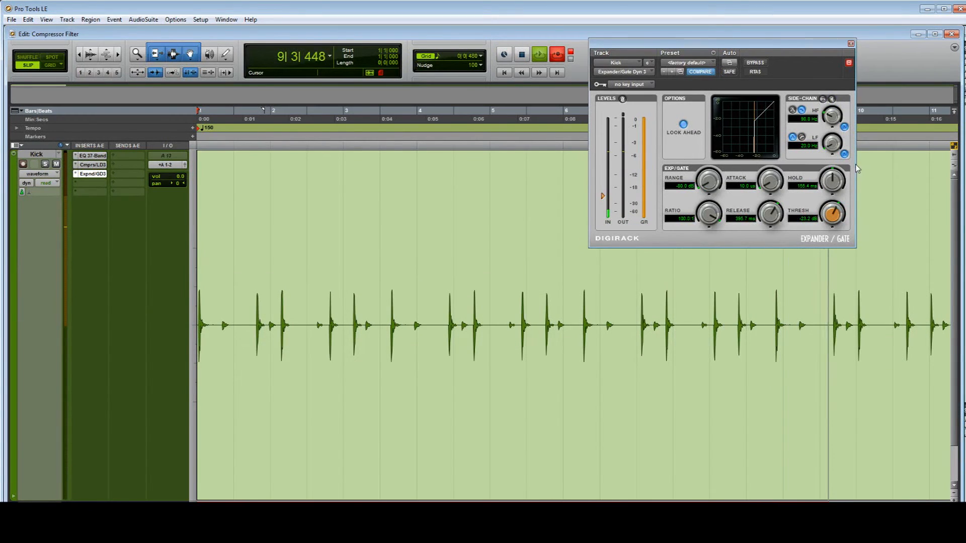
pyautogui.click(844, 128)
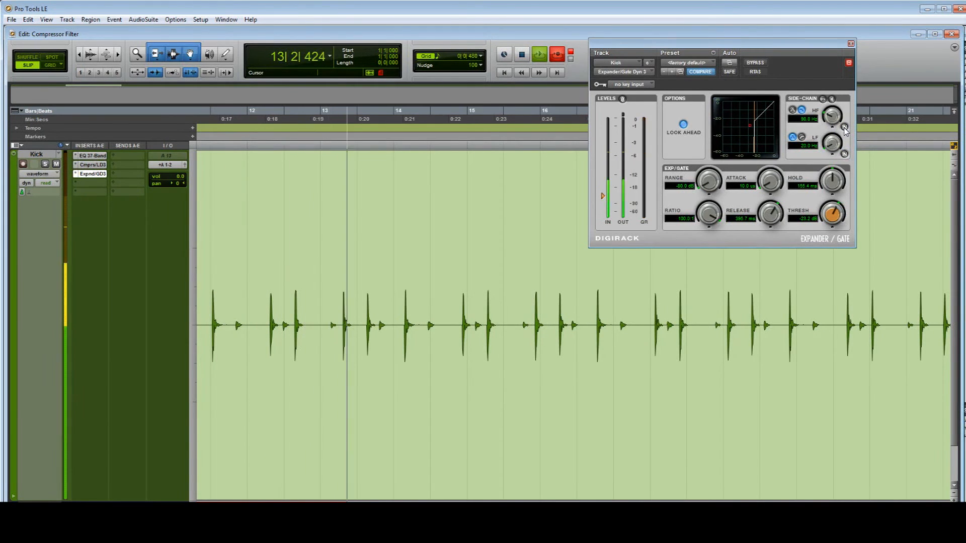
pyautogui.click(844, 154)
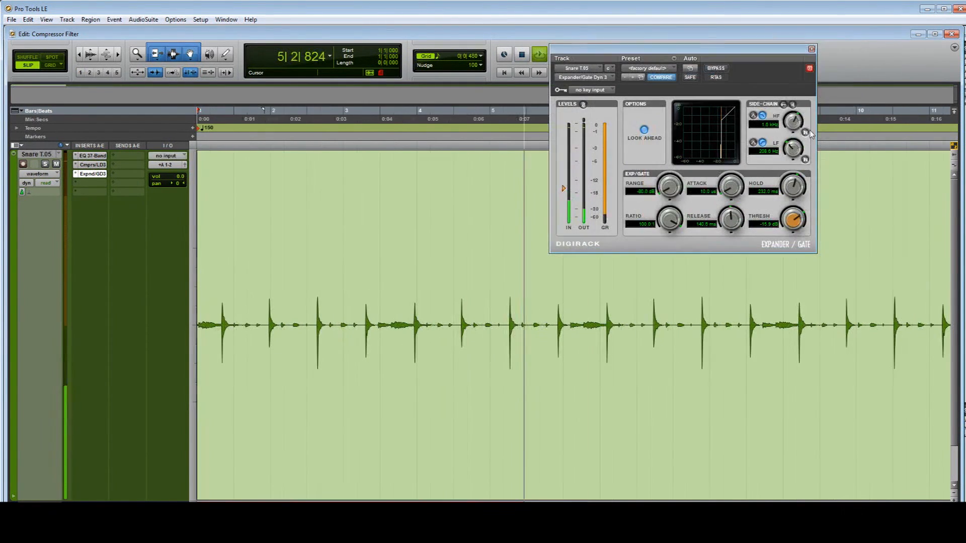
# Switch in and audition the HF and LF side-chain filters on the Snare T.05 Expander/Gate, and slightly shorten its Hold time.
pyautogui.click(806, 132)
pyautogui.click(806, 160)
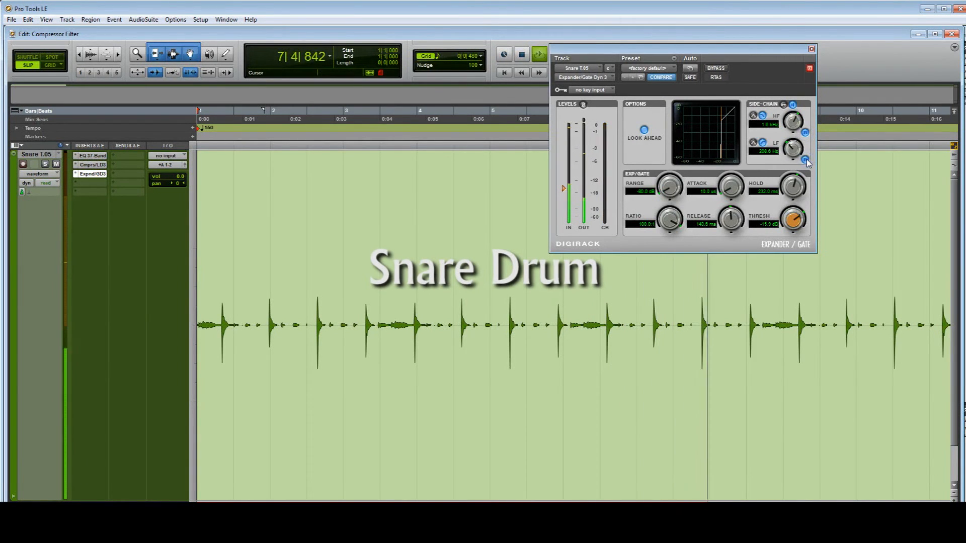
pyautogui.click(792, 105)
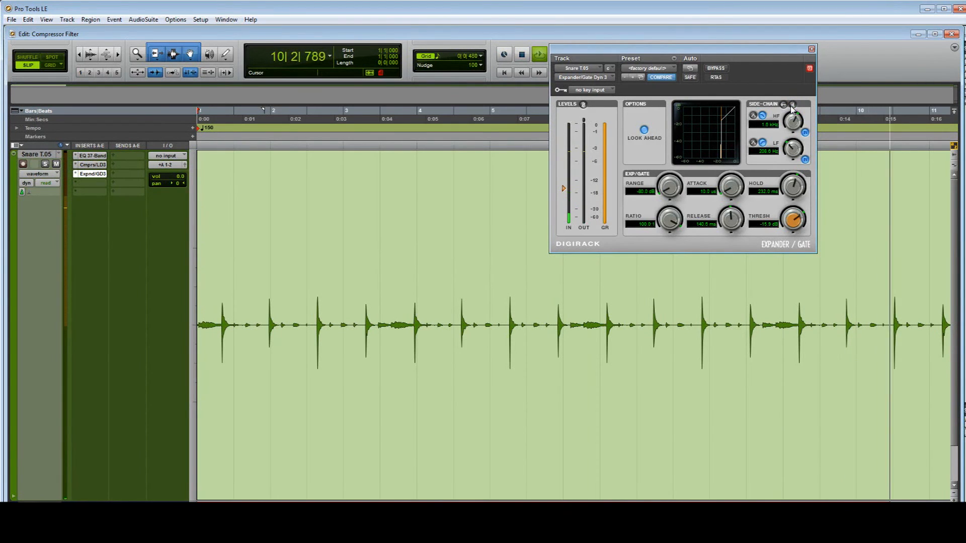
pyautogui.moveTo(799, 186); pyautogui.dragTo(799, 188)
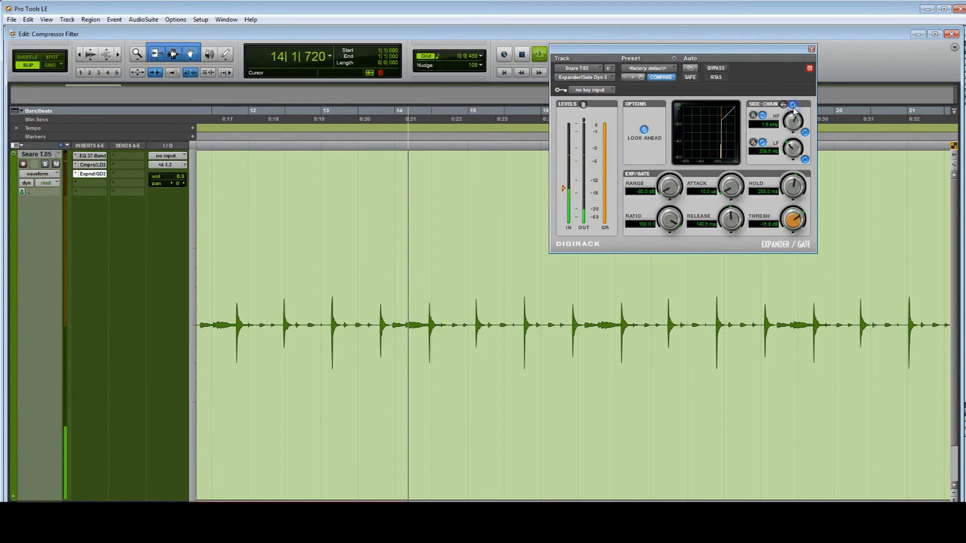
# Switch out both side-chain filters on the Snare T.05 Expander/Gate and stop playback.
pyautogui.click(804, 133)
pyautogui.click(806, 160)
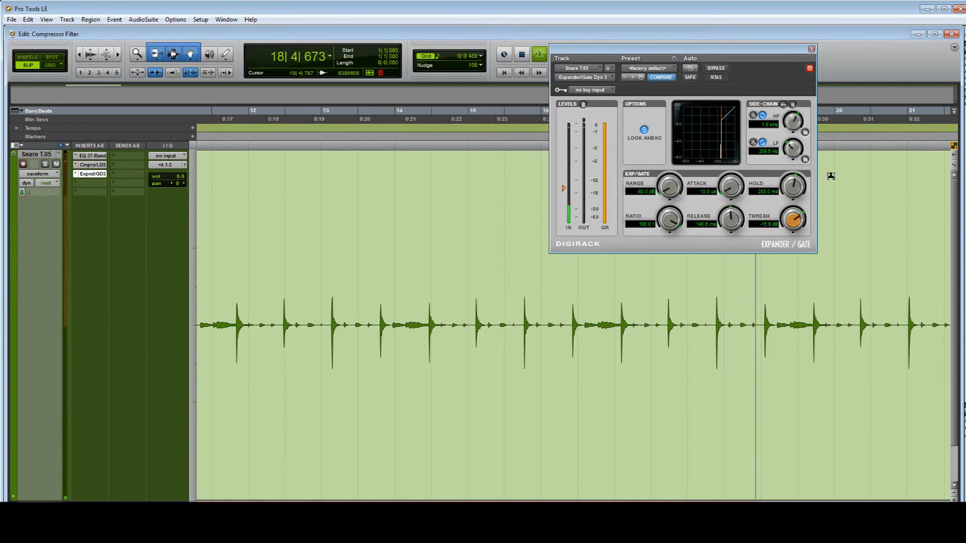
pyautogui.press('space')
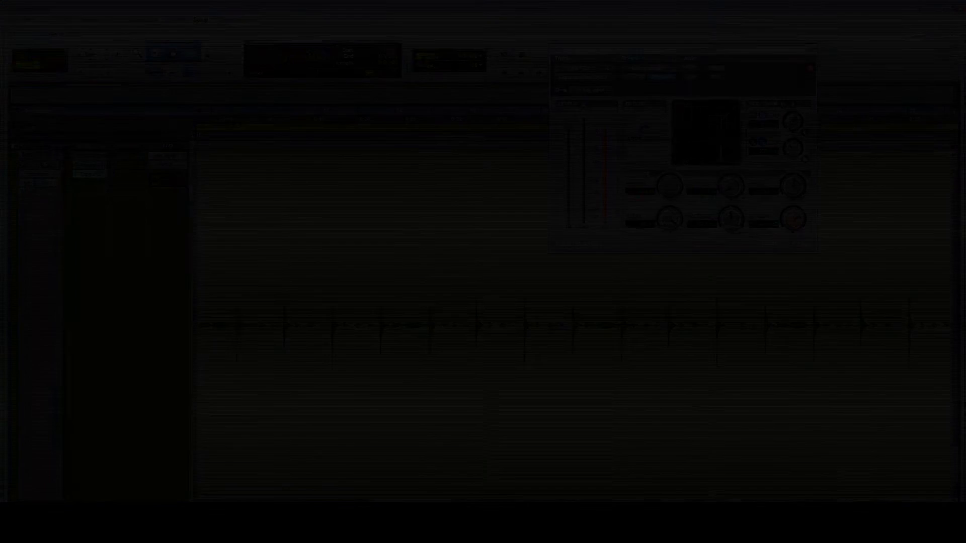